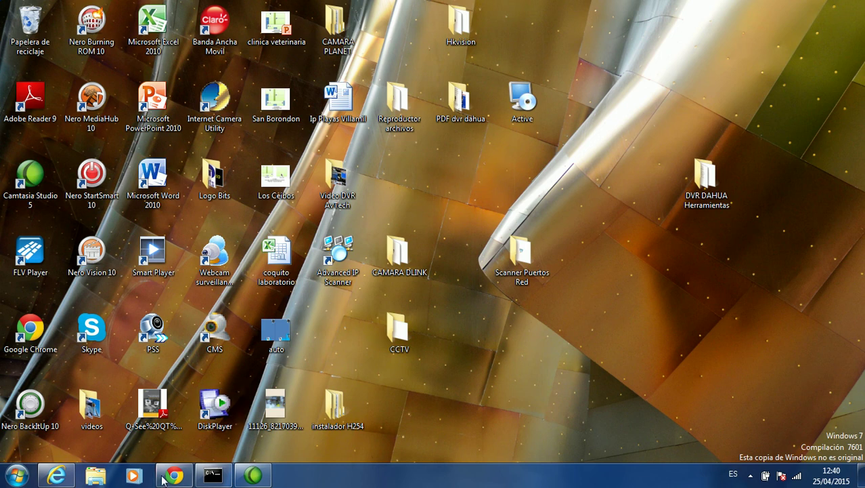
Switch to Outlook.com in Chrome, check the inbox for DVR alert emails, and minimize the browser
mouse_move(183, 477)
click(142, 406)
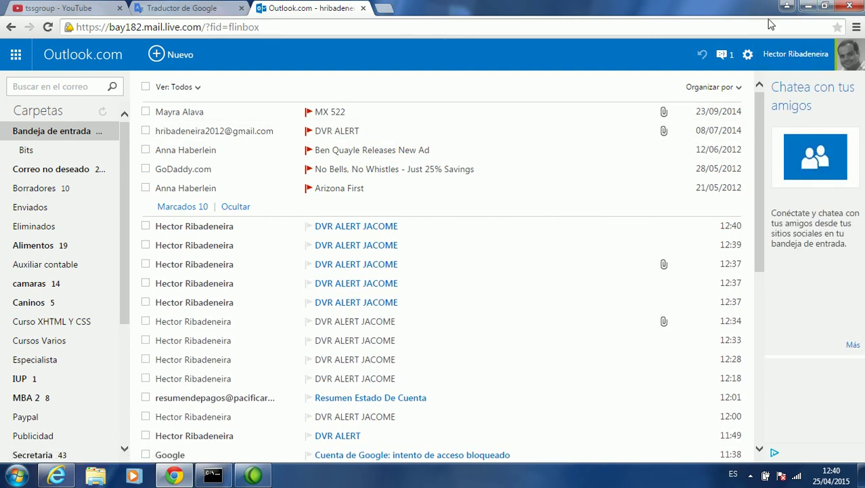
click(809, 7)
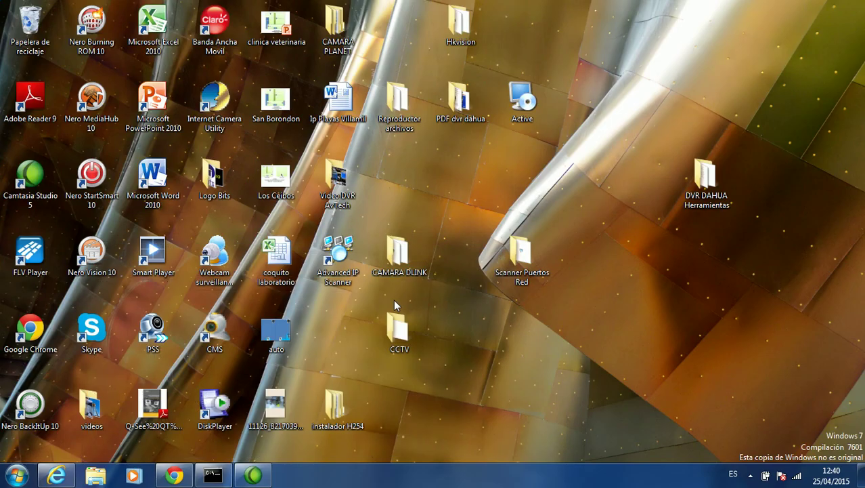
Switch to the Dahua DVR configuration in Internet Explorer and review the Video&Audio encode and snapshot settings for channel 1
click(57, 478)
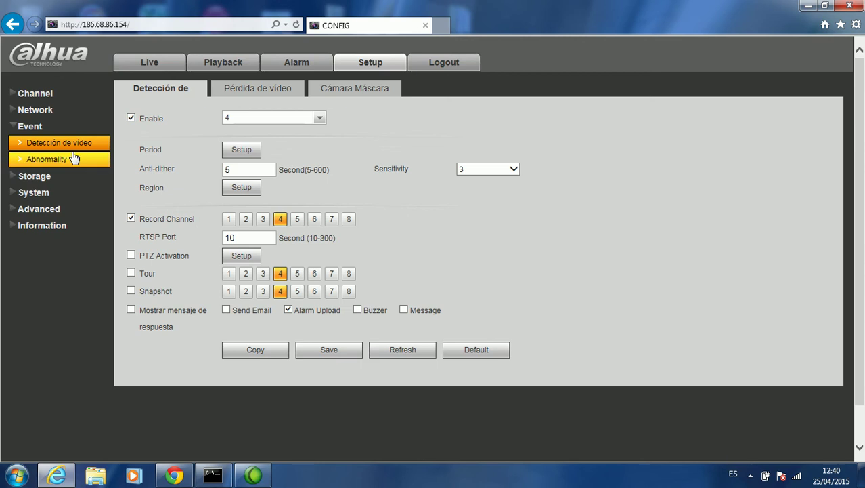
click(35, 94)
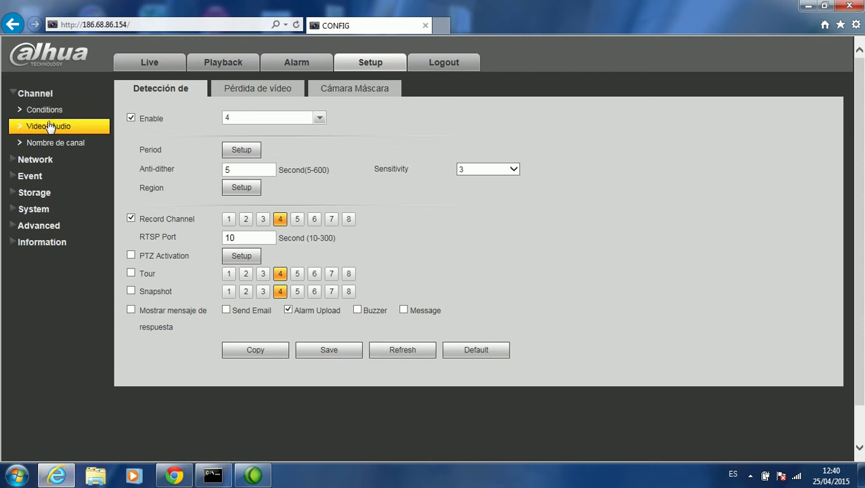
click(48, 125)
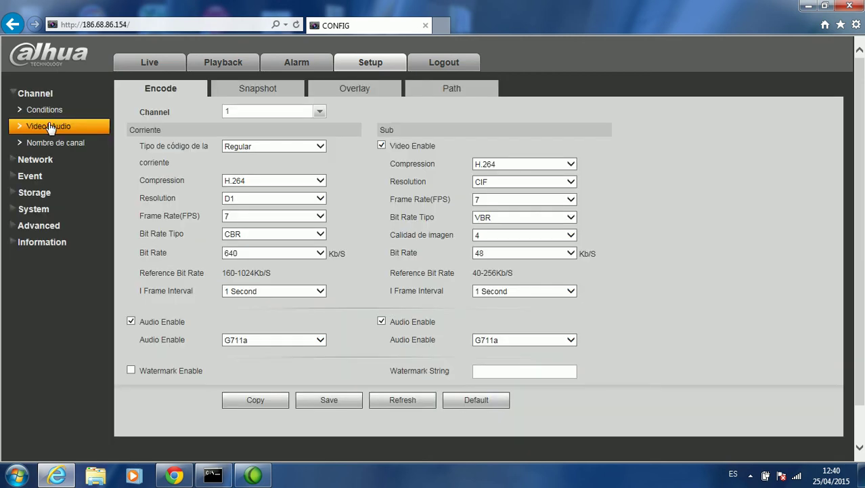
click(271, 90)
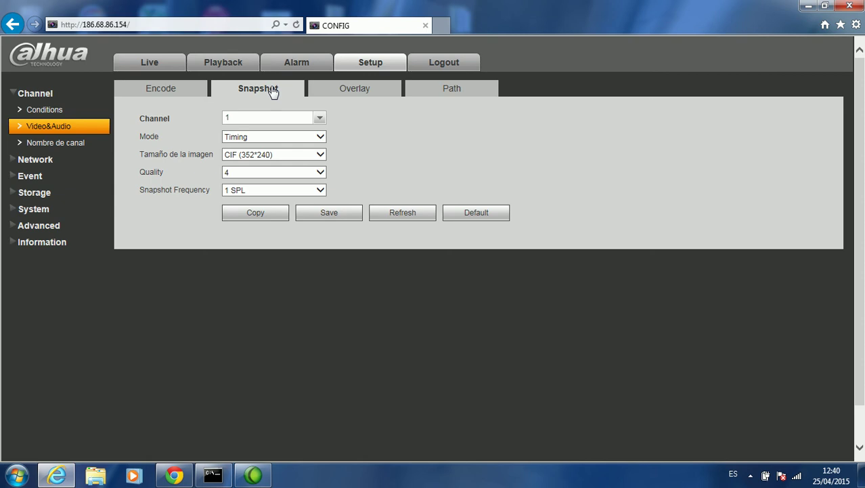
click(319, 119)
click(319, 119)
Examine the video detection event settings for motion detection, video loss and camera masking on channel 1
click(42, 179)
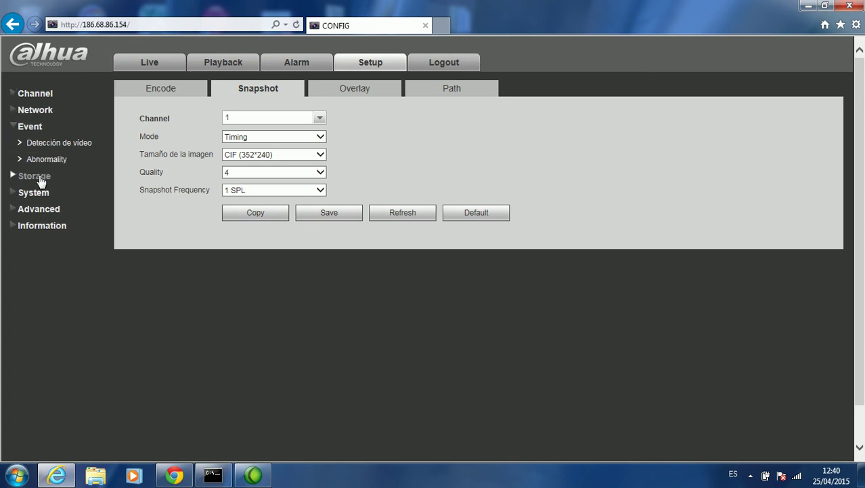
click(72, 143)
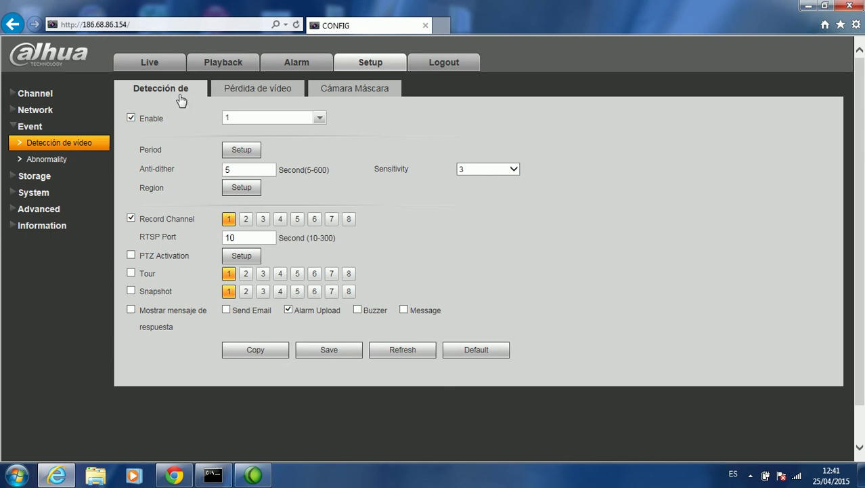
click(247, 95)
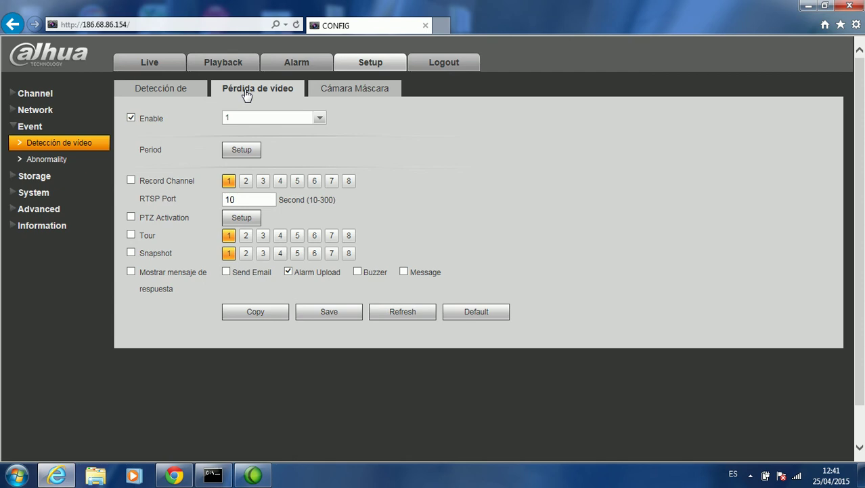
click(364, 89)
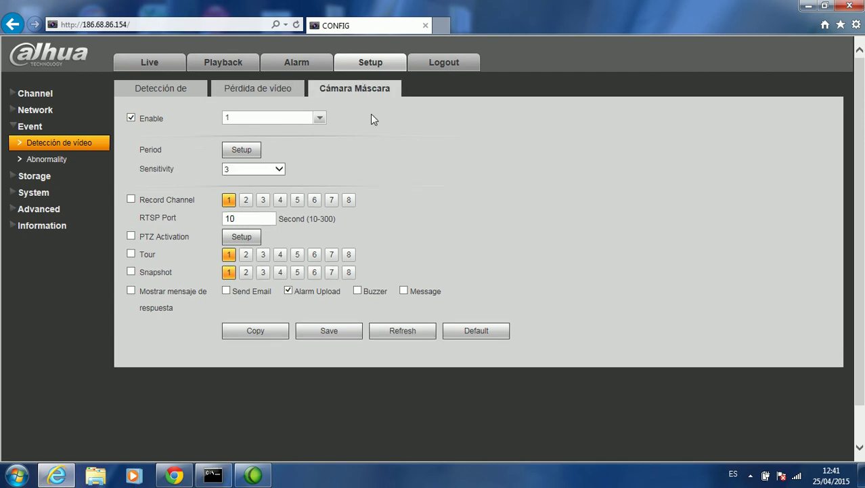
click(249, 91)
click(165, 91)
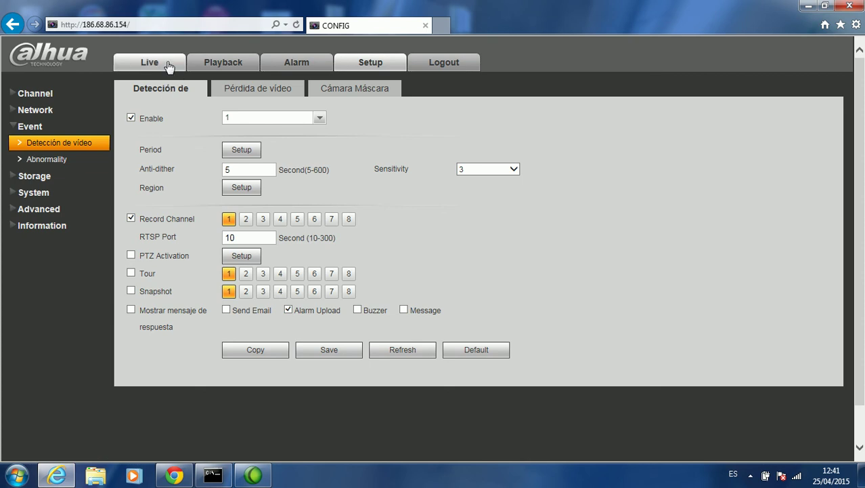
Check the live camera views and select channel 4 in the motion detection settings
click(168, 65)
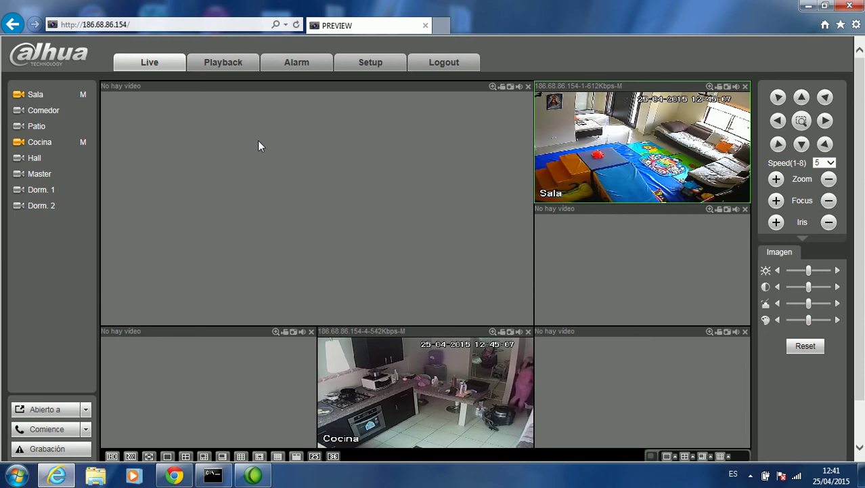
click(369, 64)
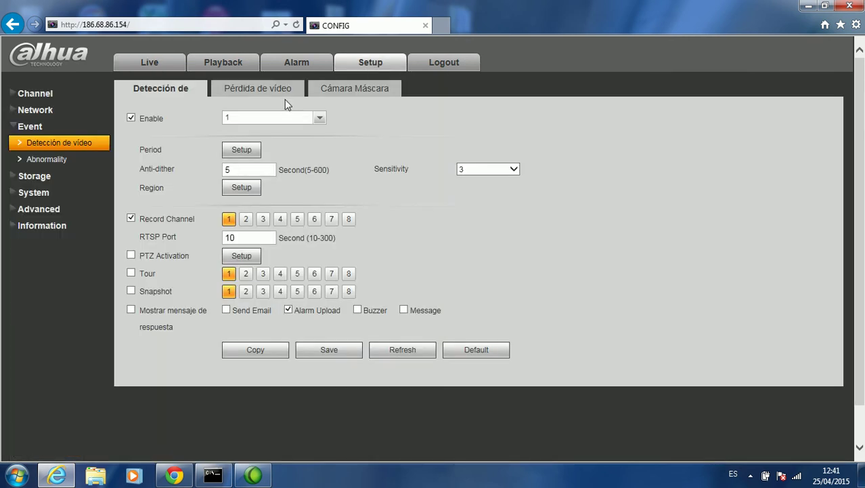
click(321, 123)
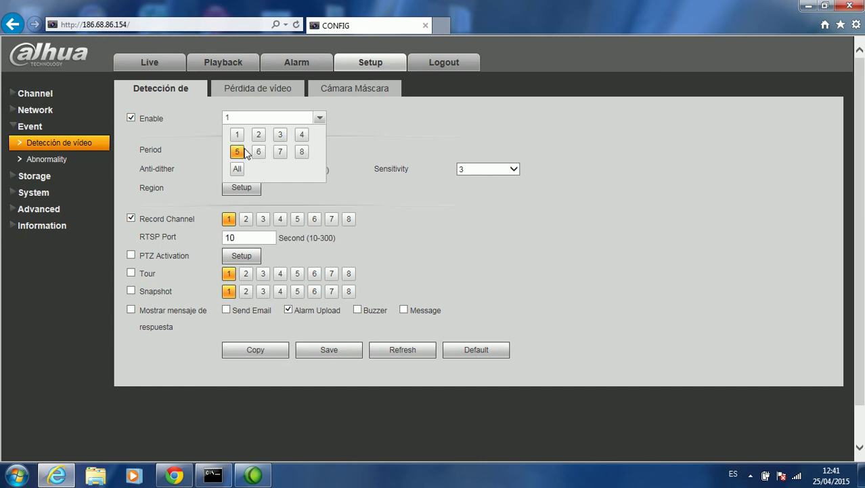
click(305, 136)
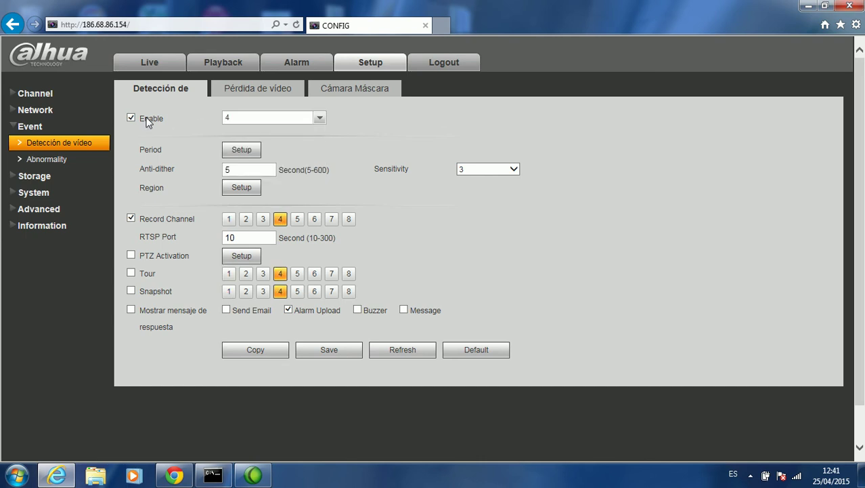
Review channel 4's motion detection period, and save its settings with Snapshot and Send Email enabled
click(244, 151)
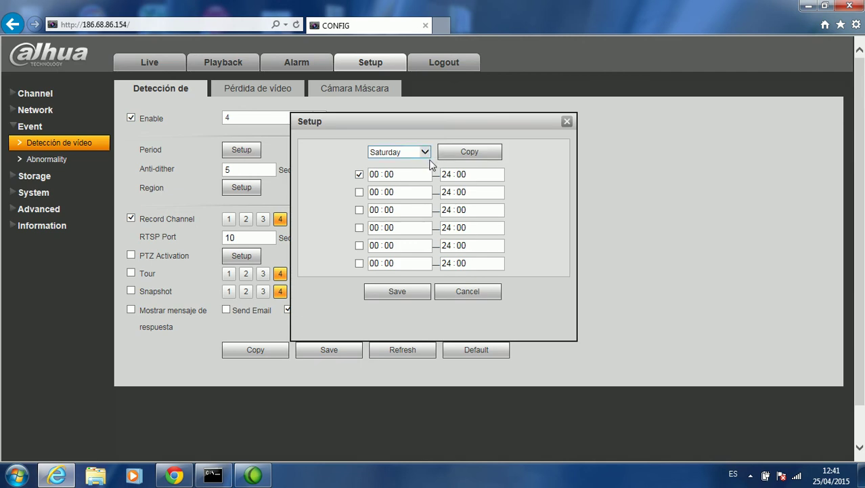
click(567, 123)
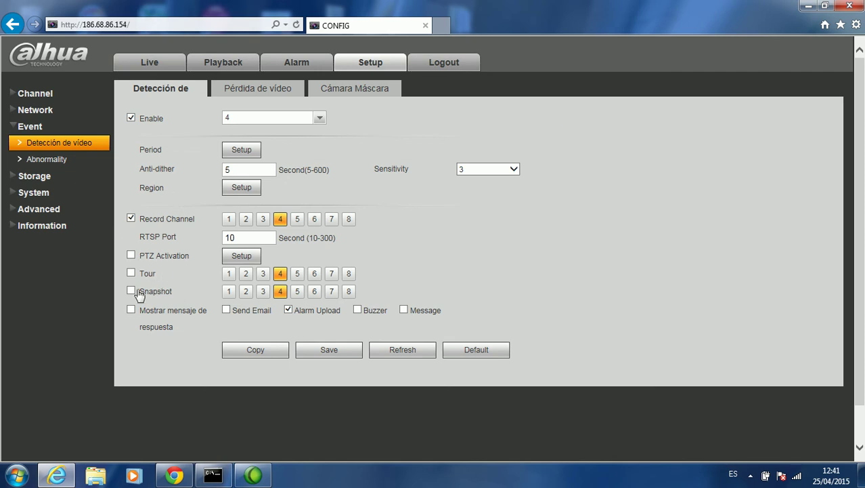
click(131, 292)
click(226, 310)
click(333, 353)
Check the live camera feeds, return to Outlook.com in Chrome, and open the newest DVR alert email from the inbox
click(149, 62)
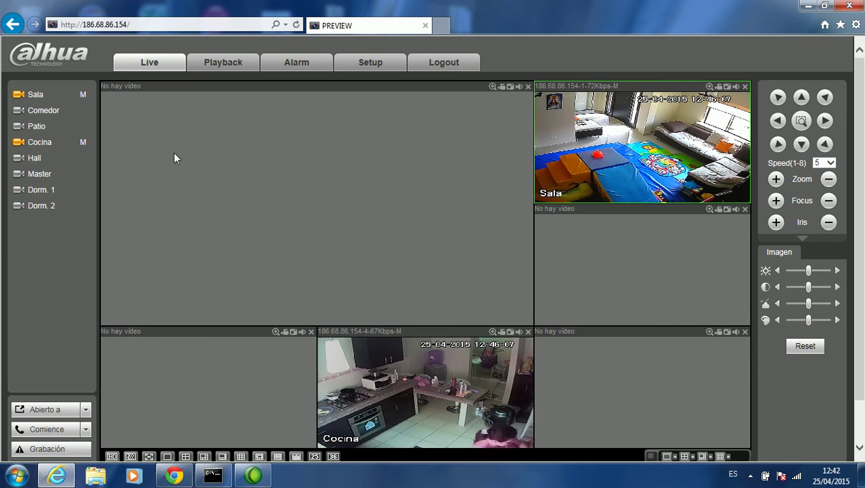
click(66, 94)
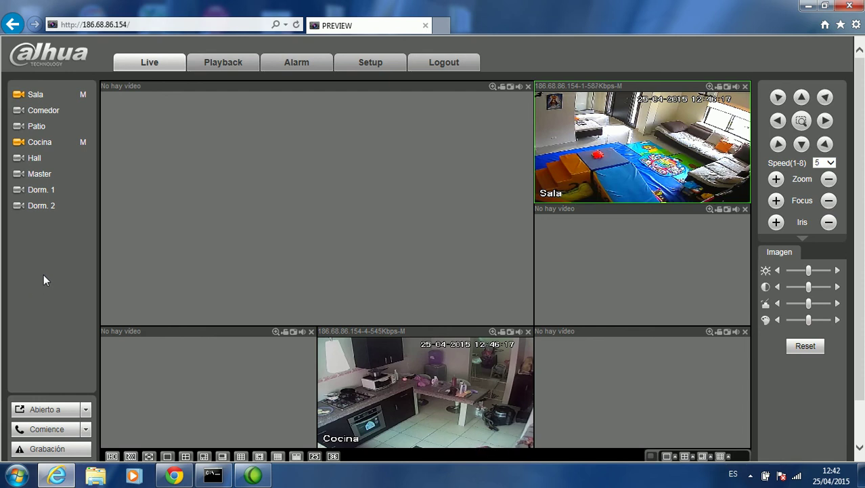
click(177, 476)
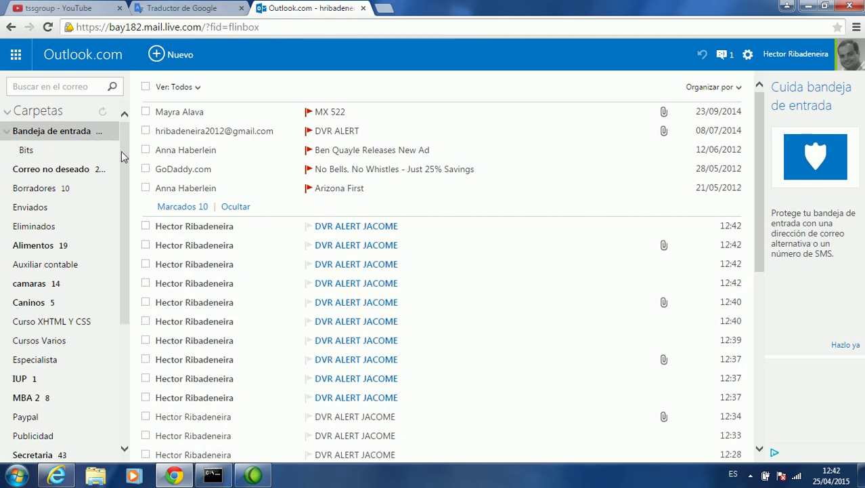
click(61, 132)
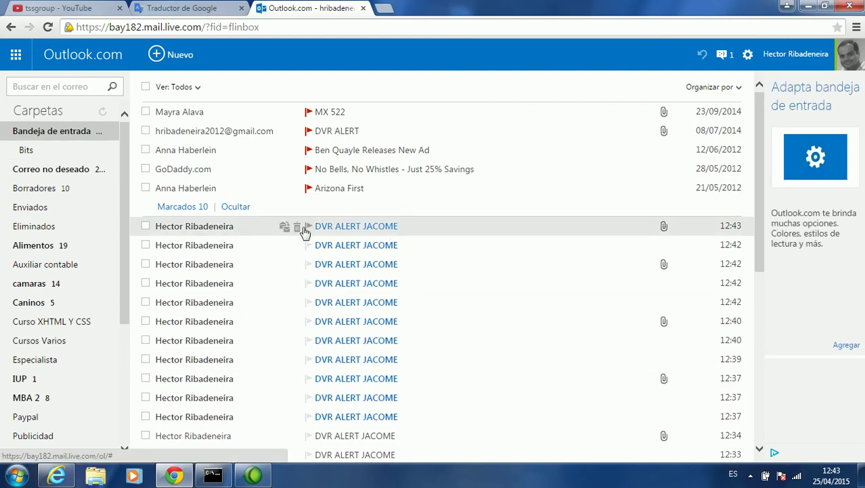
click(214, 229)
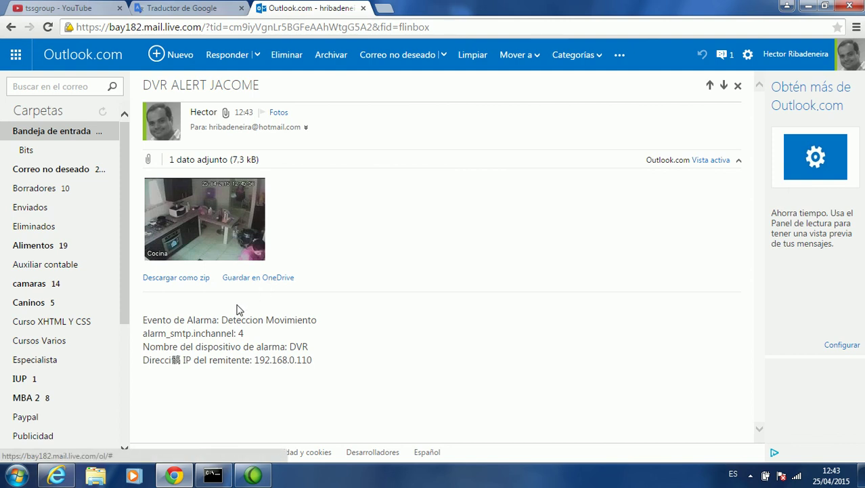
Examine the alert email's alarm event, device name, sender IP address and attached camera snapshot
drag(223, 320, 347, 319)
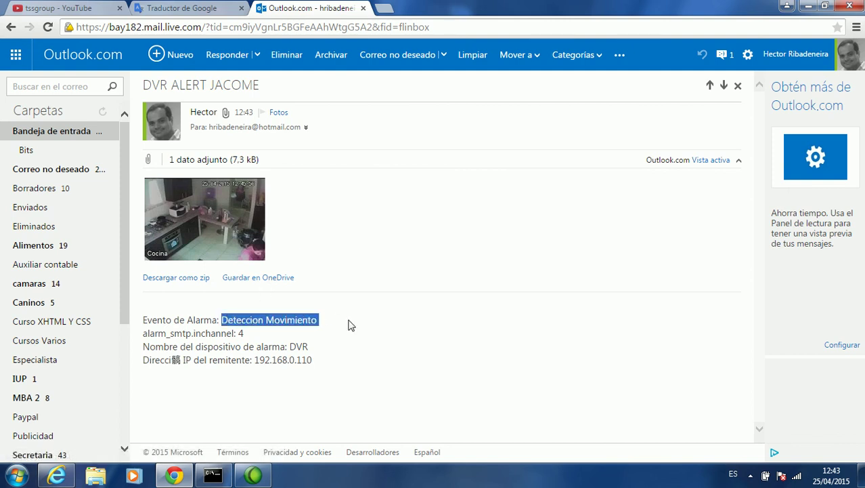
drag(235, 333, 322, 352)
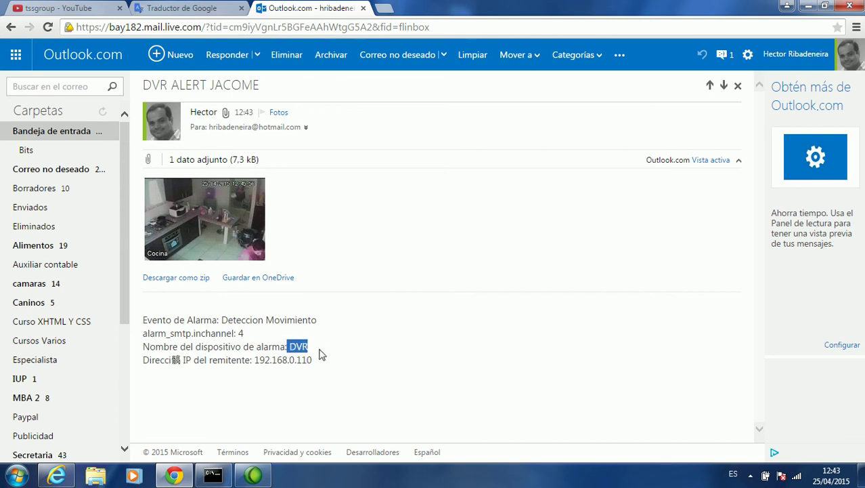
drag(255, 359, 335, 355)
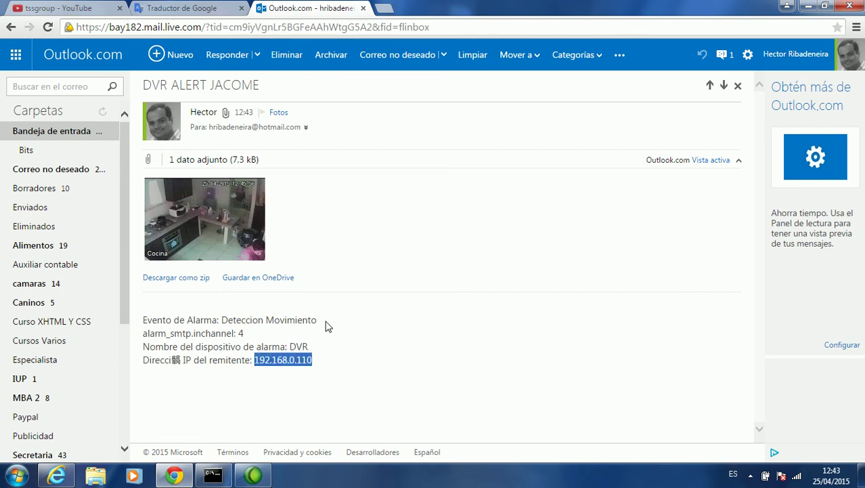
right_click(208, 211)
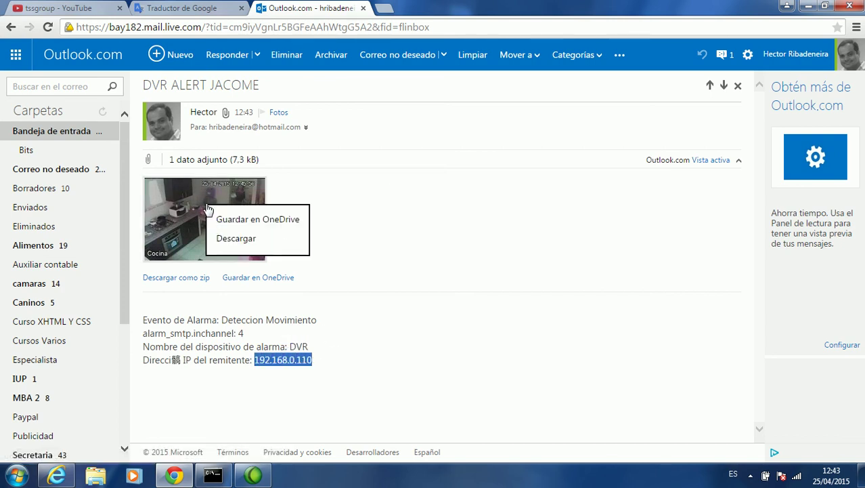
click(382, 207)
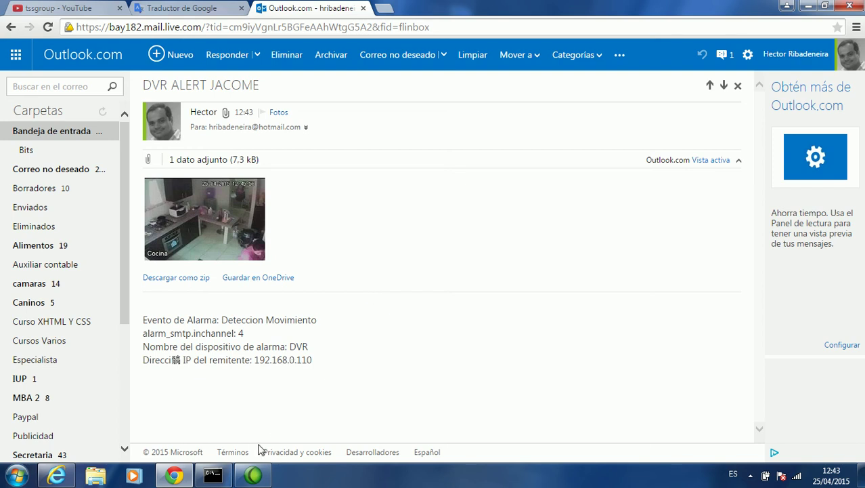
mouse_move(258, 480)
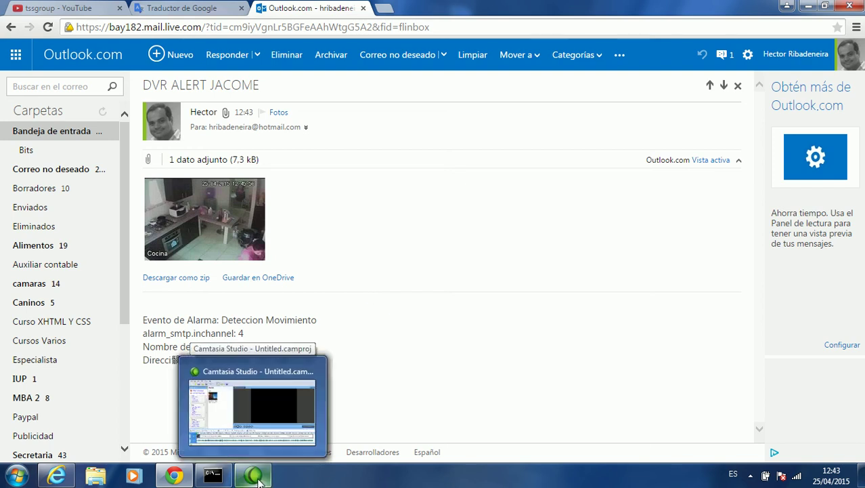
click(252, 407)
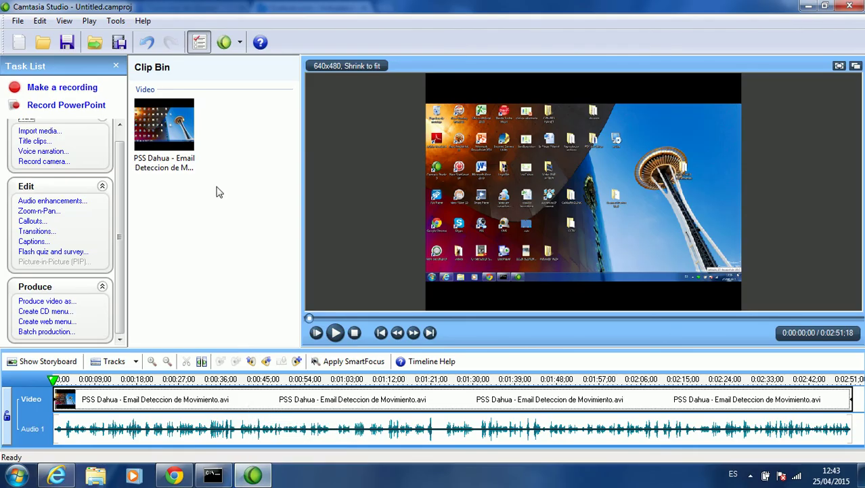
click(93, 88)
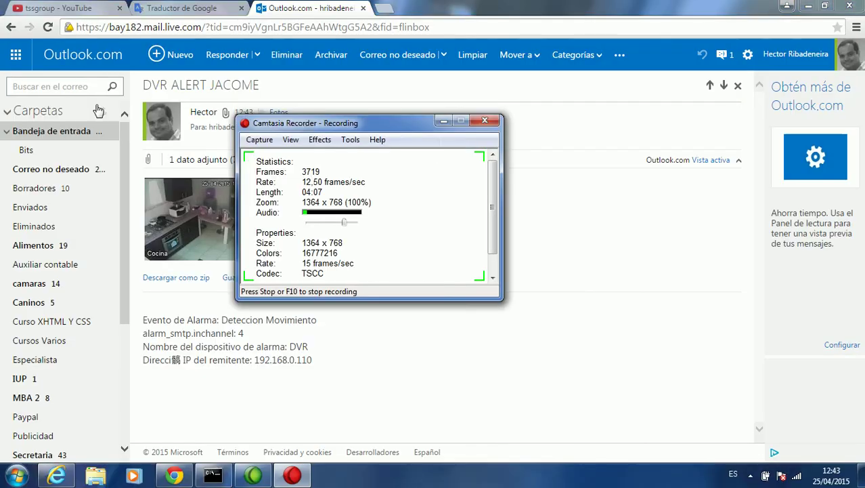
click(267, 142)
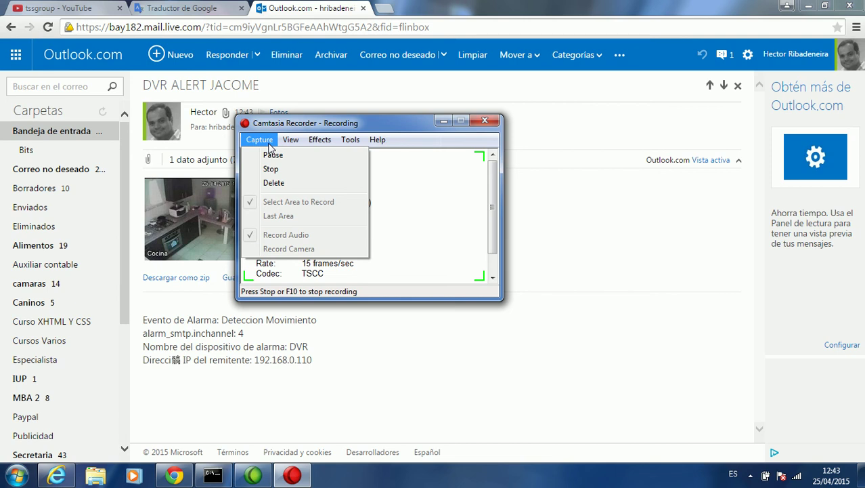